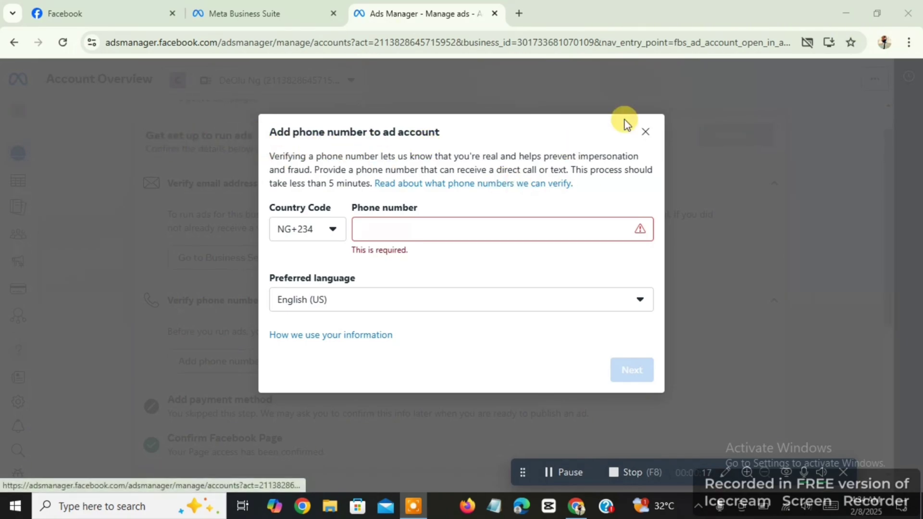
Step: Discard the current phone number dialog and start adding a phone number afresh
click(645, 133)
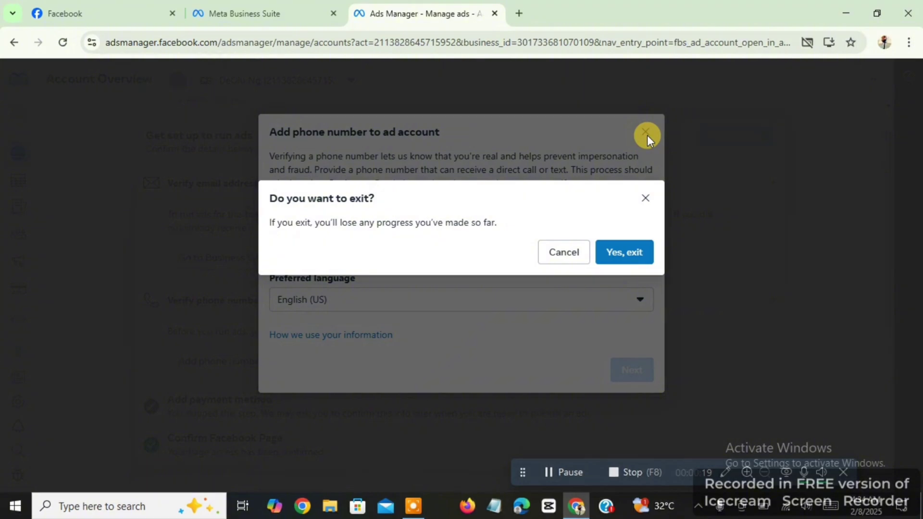
click(615, 253)
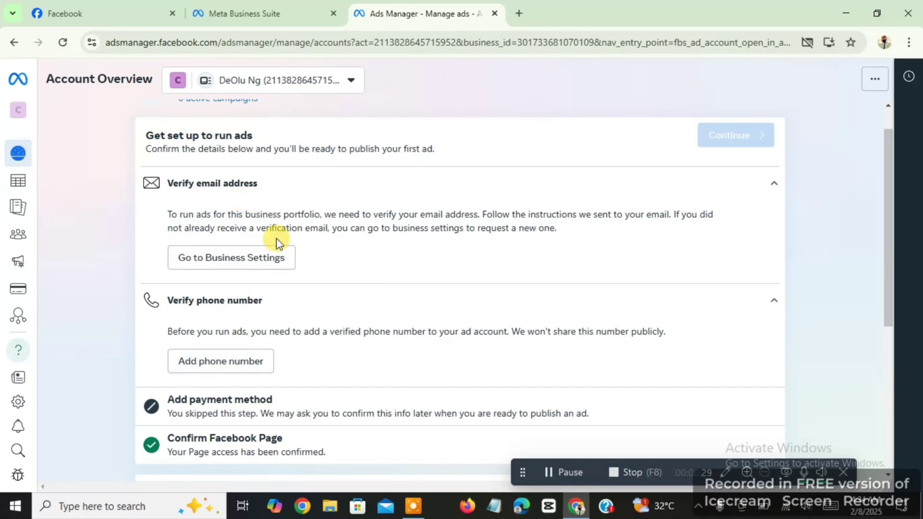
click(239, 368)
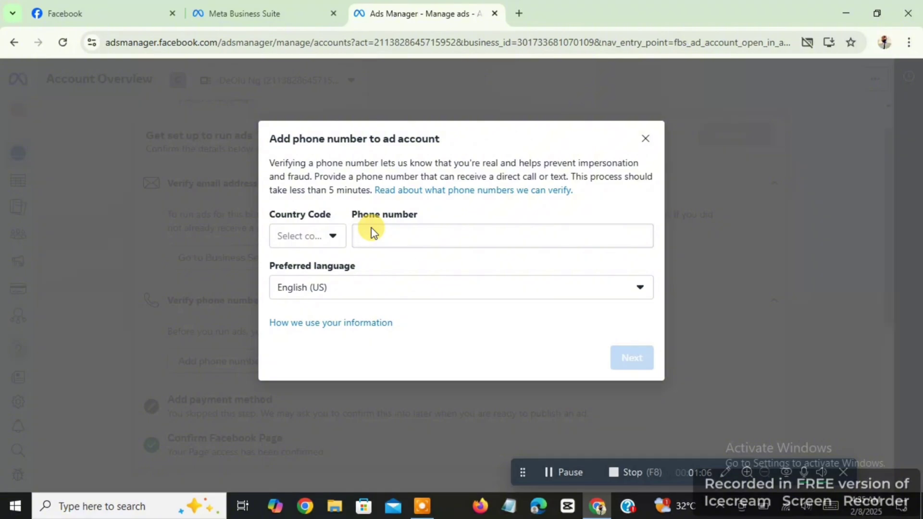
Step: Set the country code to Nigeria +234 and enter the phone number
click(335, 237)
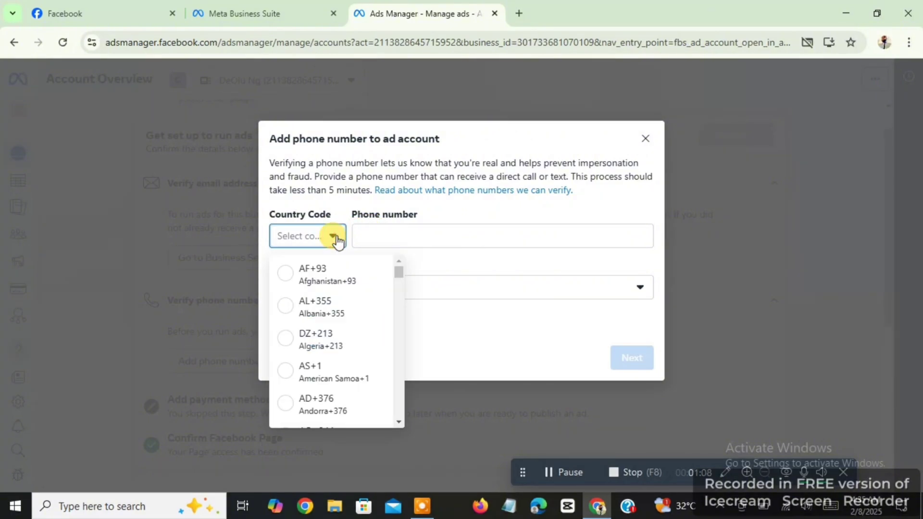
key(n)
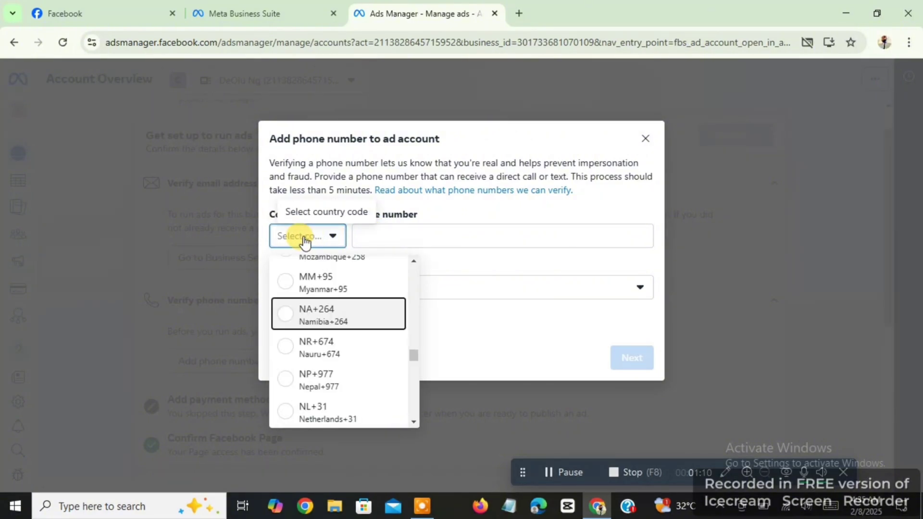
key(g)
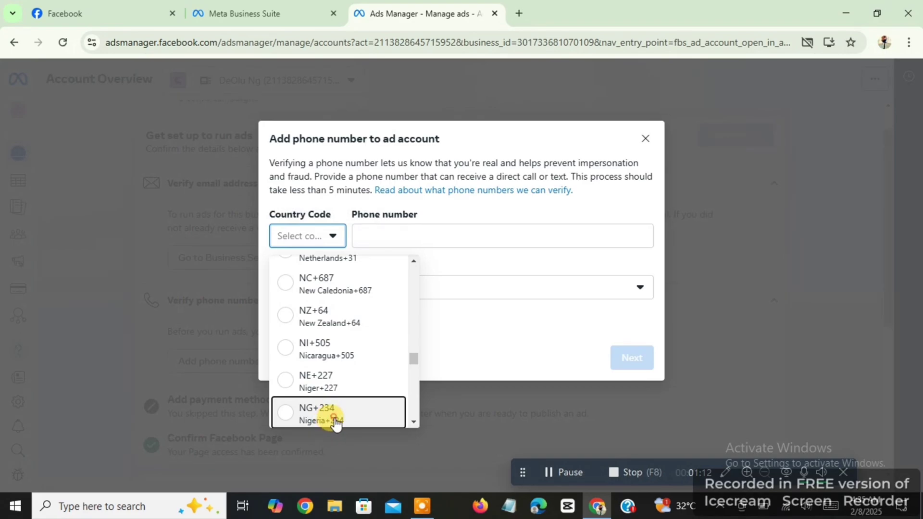
click(335, 420)
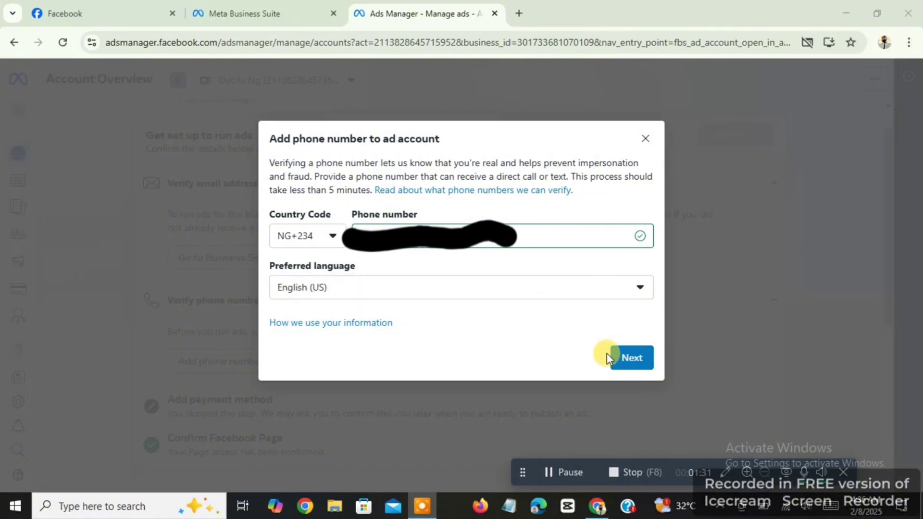
Step: Choose WhatsApp message as the confirmation method and request the code
click(625, 360)
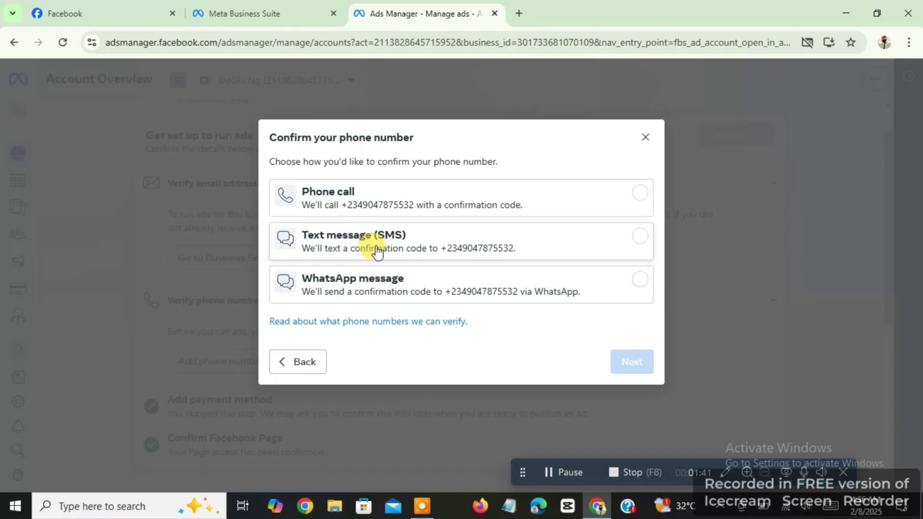
click(406, 287)
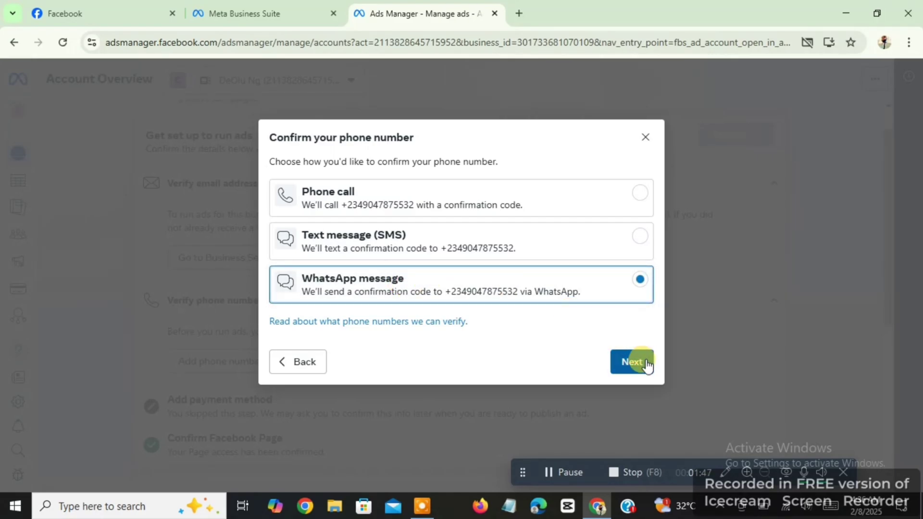
click(632, 363)
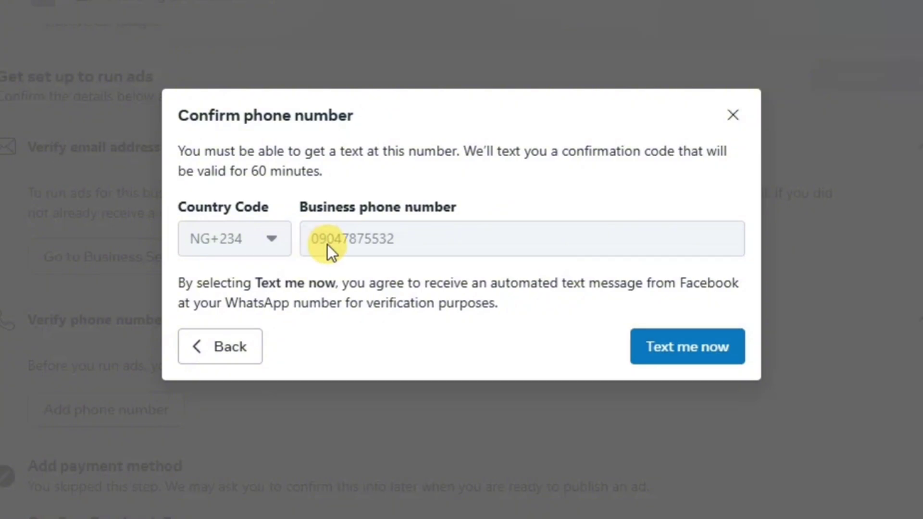
click(603, 319)
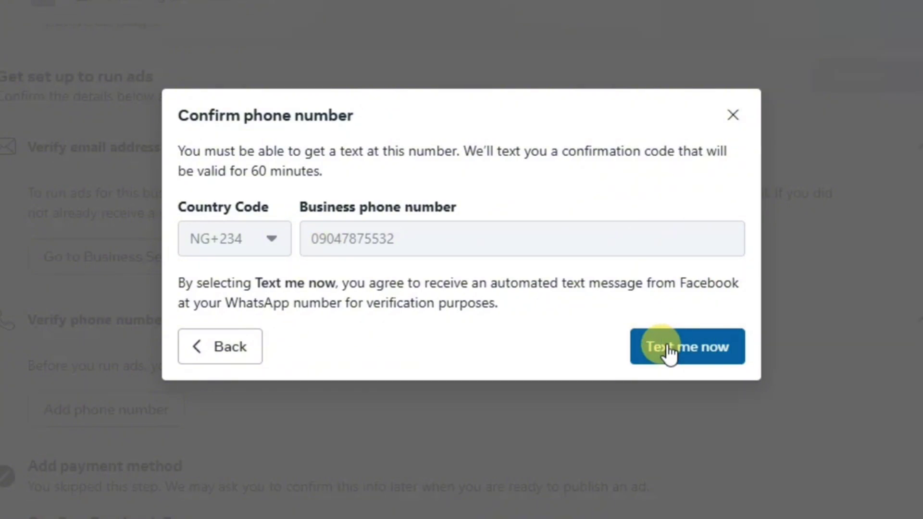
click(668, 351)
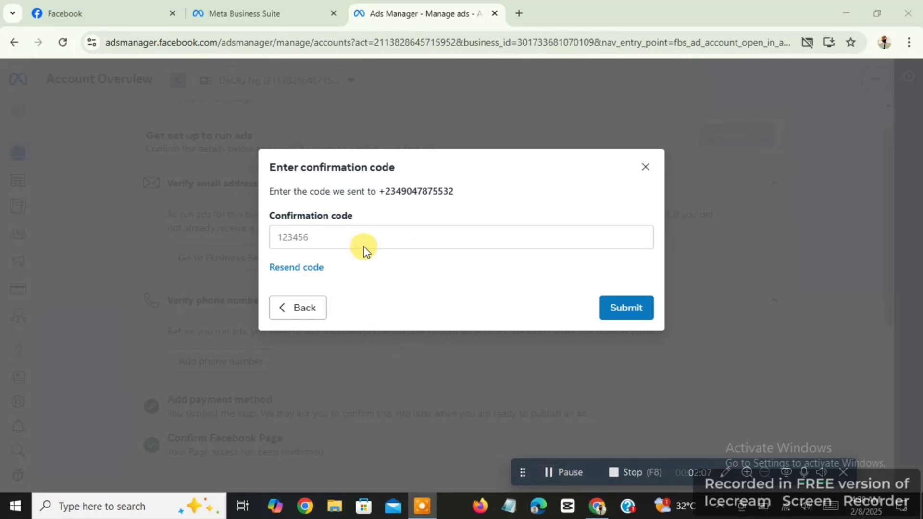
Step: Submit the received confirmation code so the phone number shows as verified
click(372, 237)
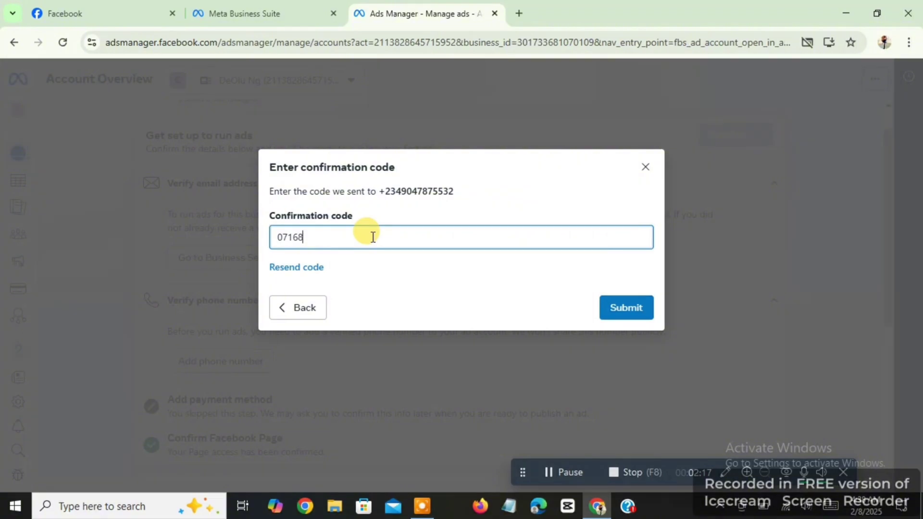
key(Return)
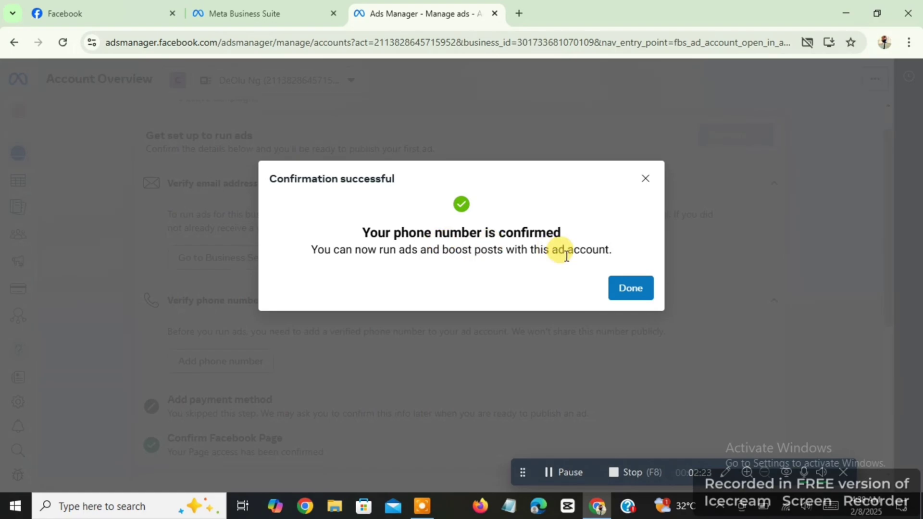
click(630, 289)
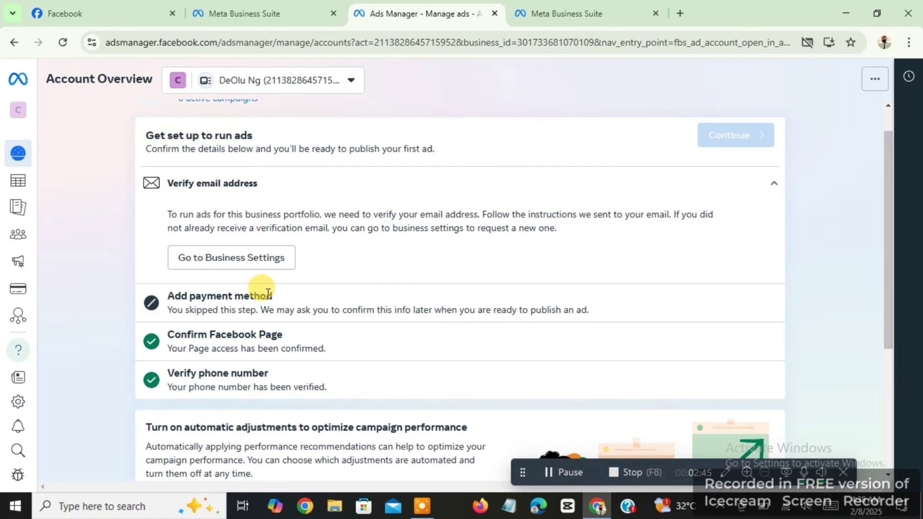
Step: Add and save an email address under My info in Business Suite settings
click(636, 6)
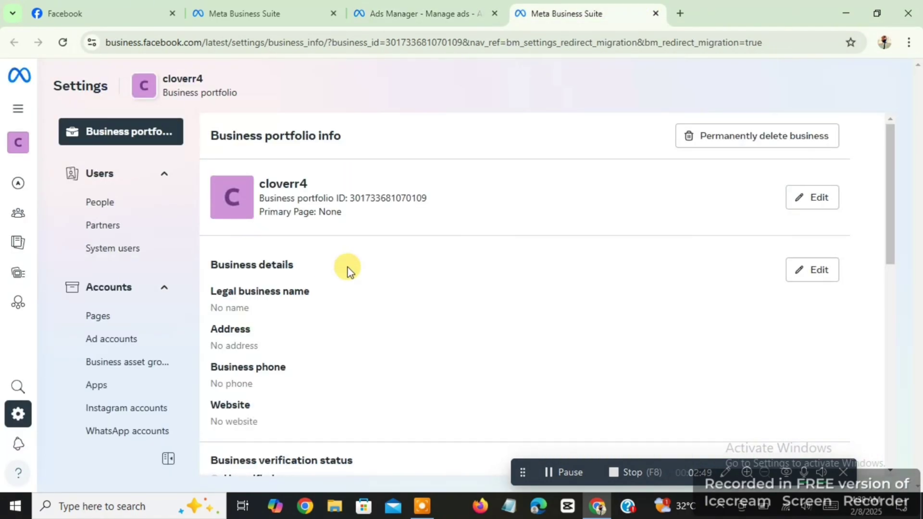
scroll(348, 268, down, 1)
scroll(348, 268, down, 5)
scroll(348, 267, down, 1)
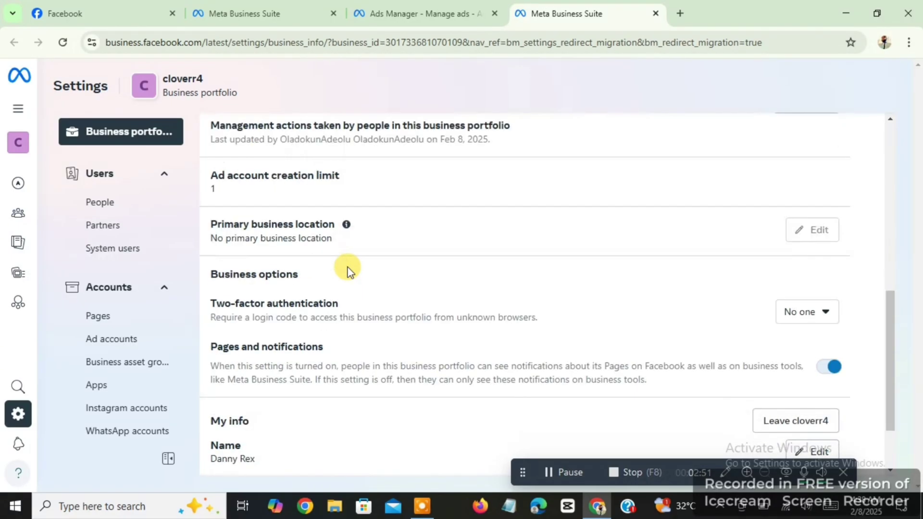
scroll(347, 268, down, 1)
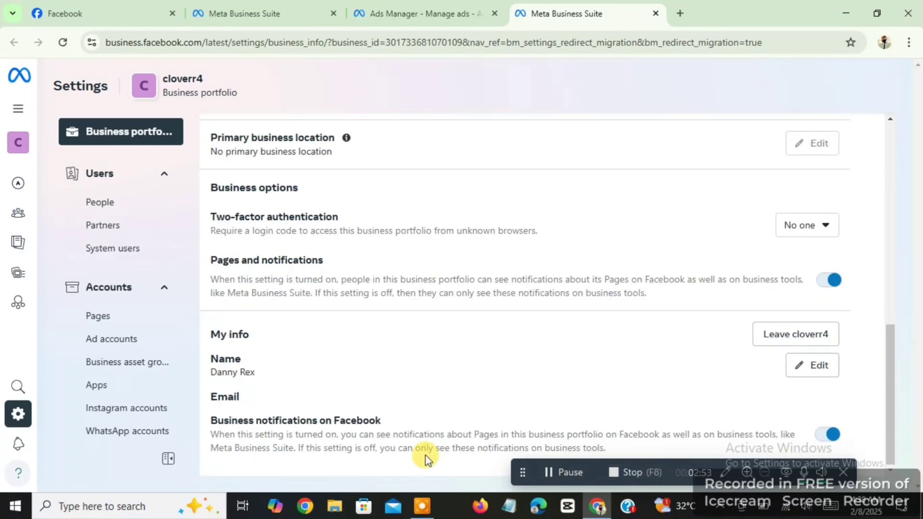
click(798, 367)
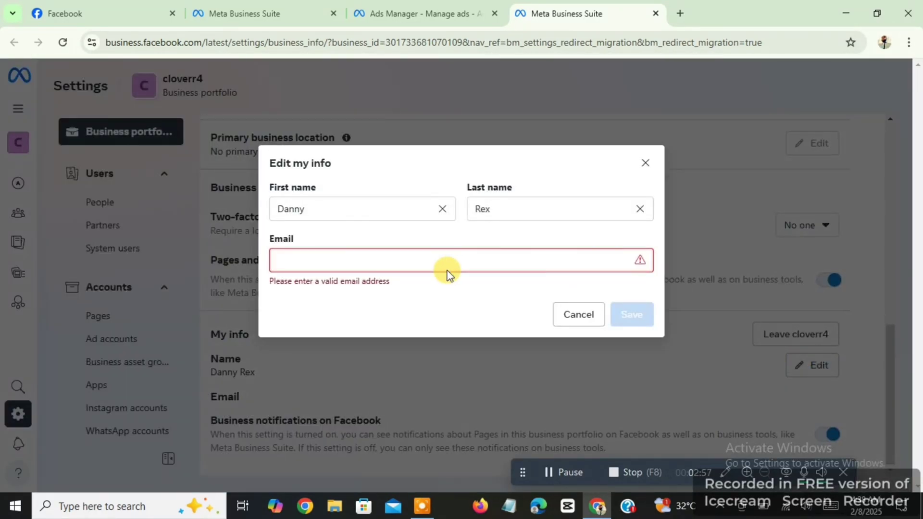
click(378, 267)
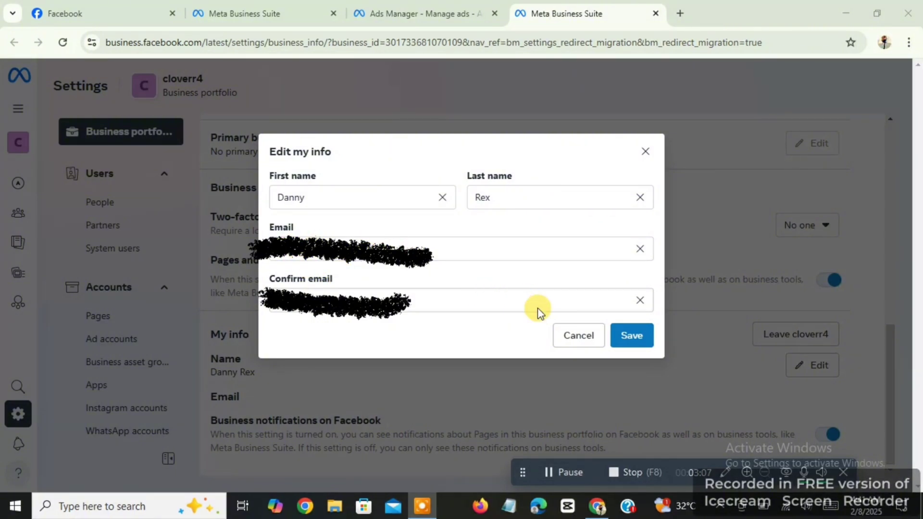
click(635, 337)
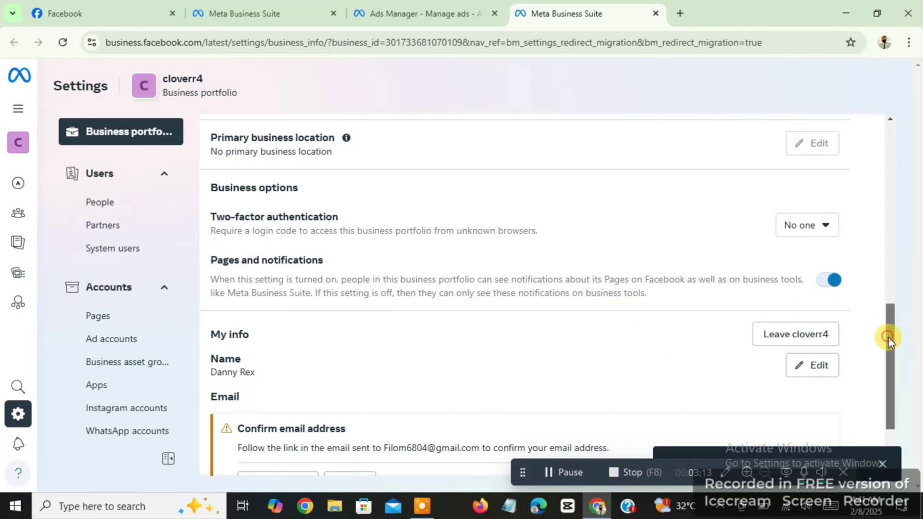
drag(889, 336, 895, 393)
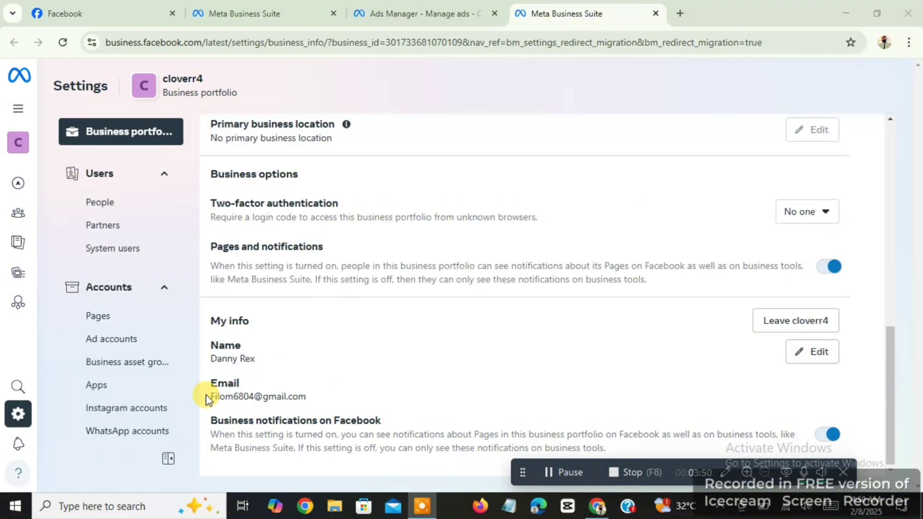
Step: Check the listed email address and return to the Ads Manager overview
drag(209, 397, 309, 394)
click(327, 394)
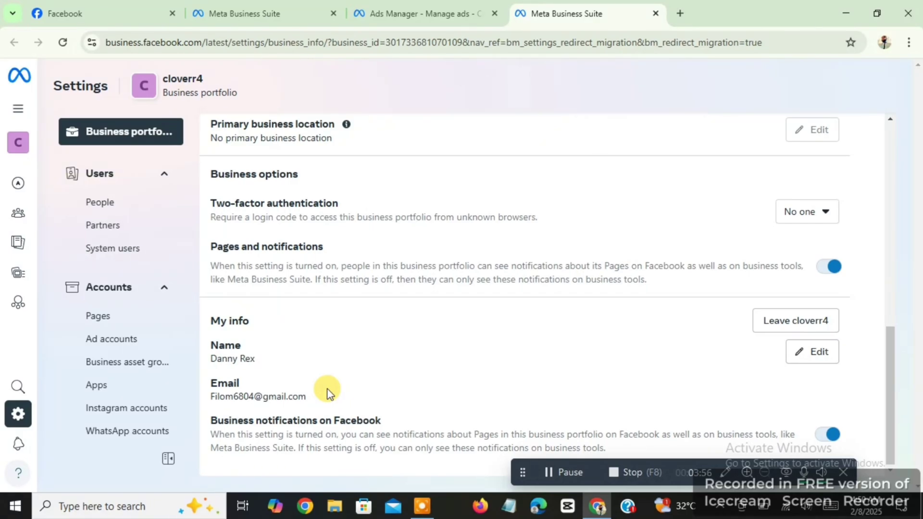
click(361, 6)
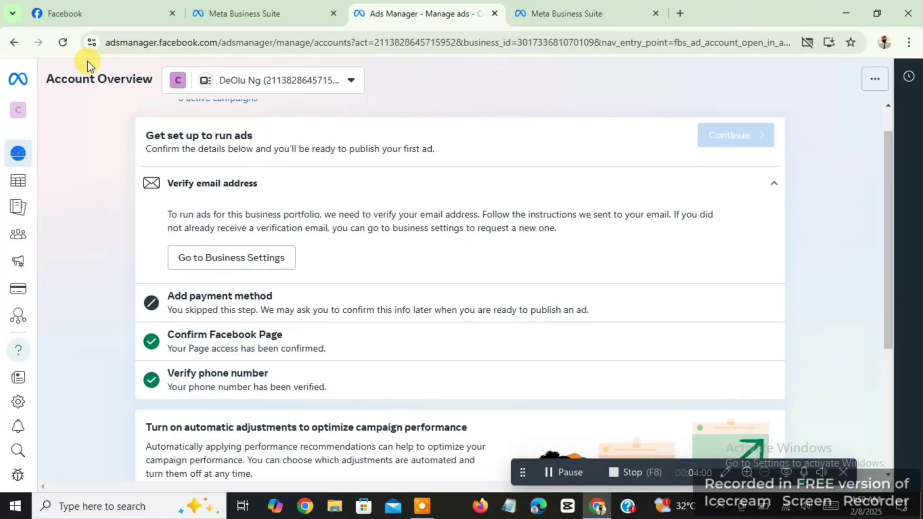
Step: Reload the Account Overview to see setup completed and the first-campaign invitation
click(63, 43)
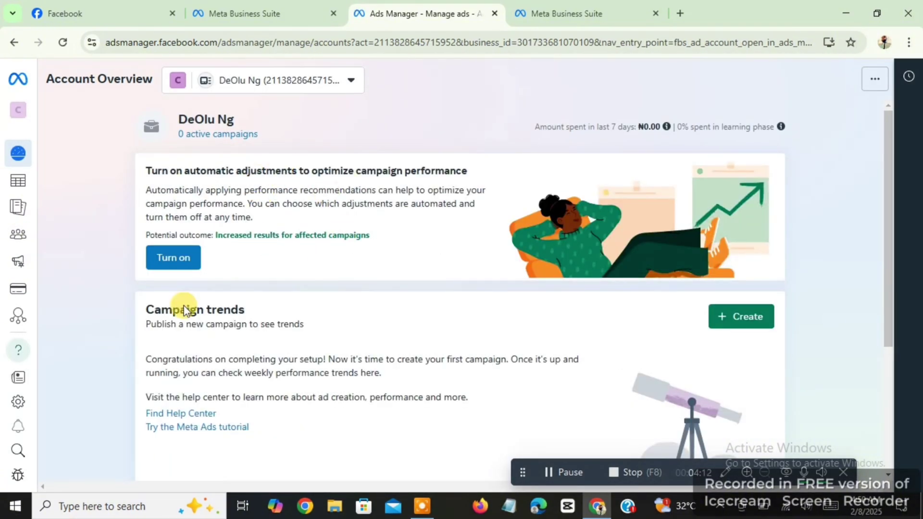
scroll(292, 345, down, 3)
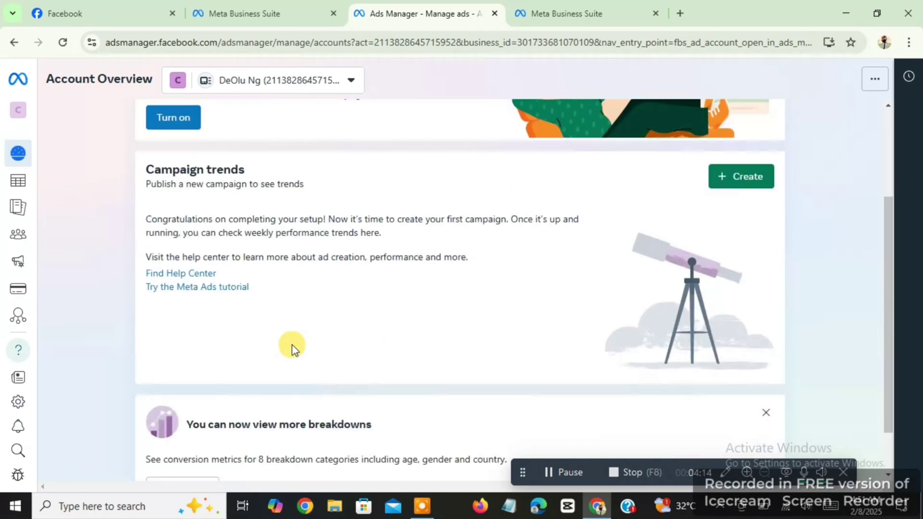
scroll(293, 348, up, 2)
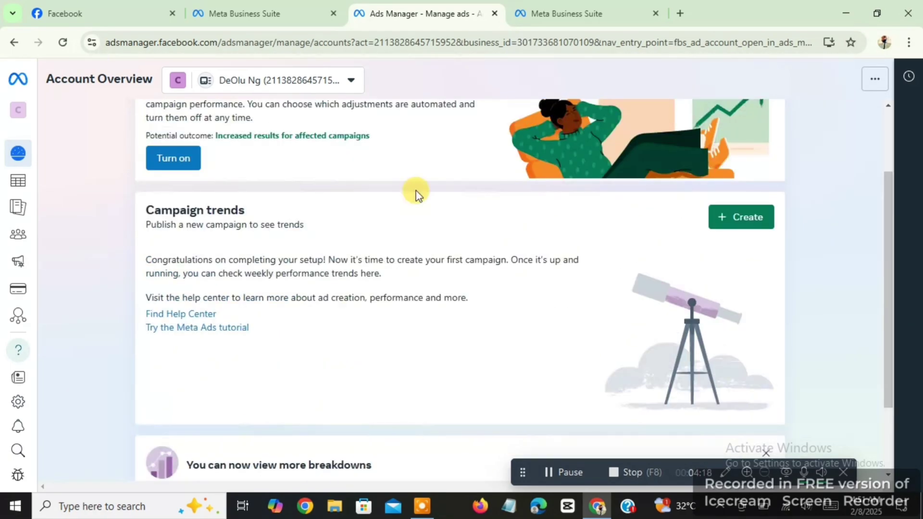
scroll(416, 190, up, 2)
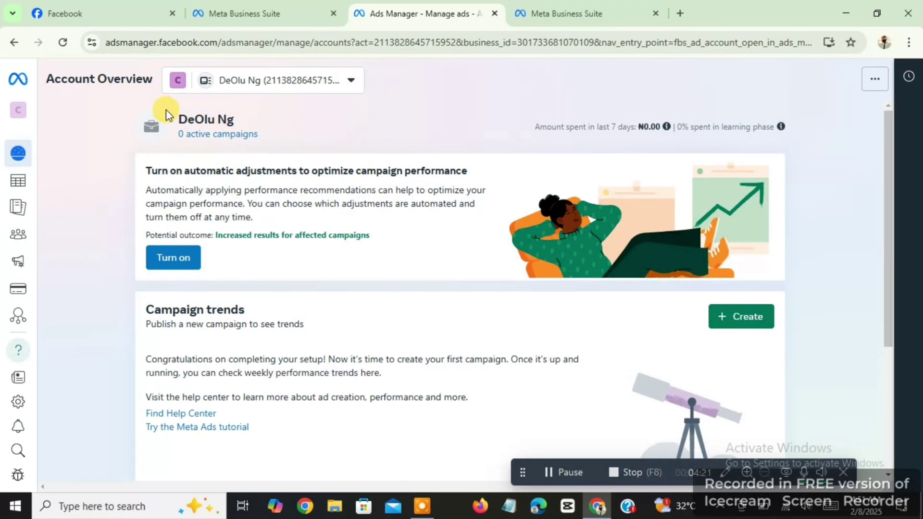
drag(165, 109, 235, 120)
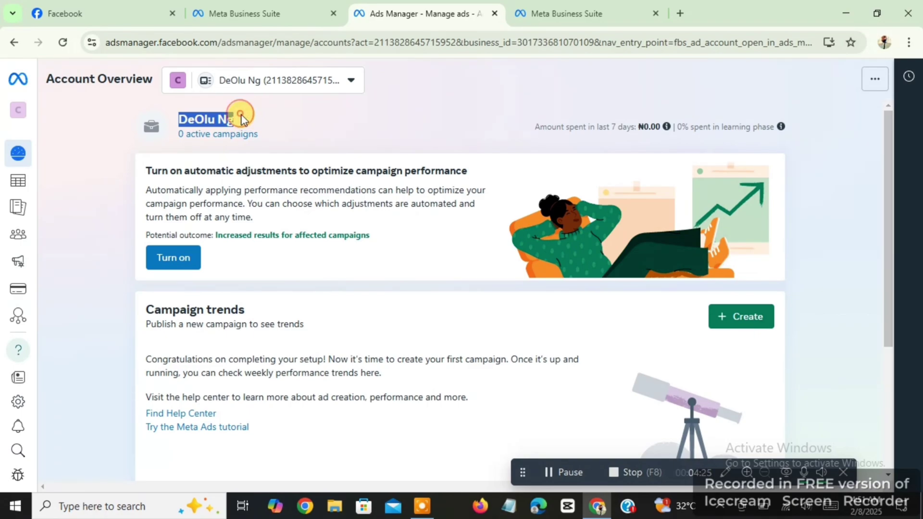
click(183, 109)
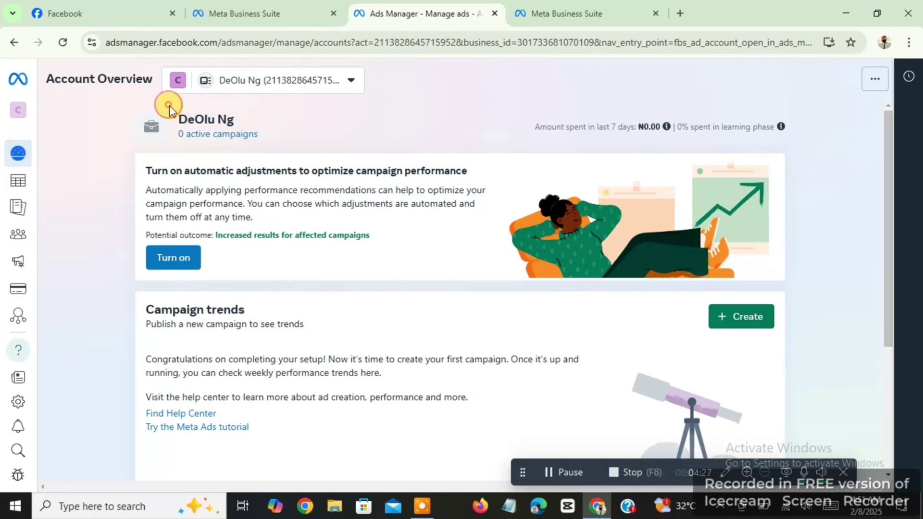